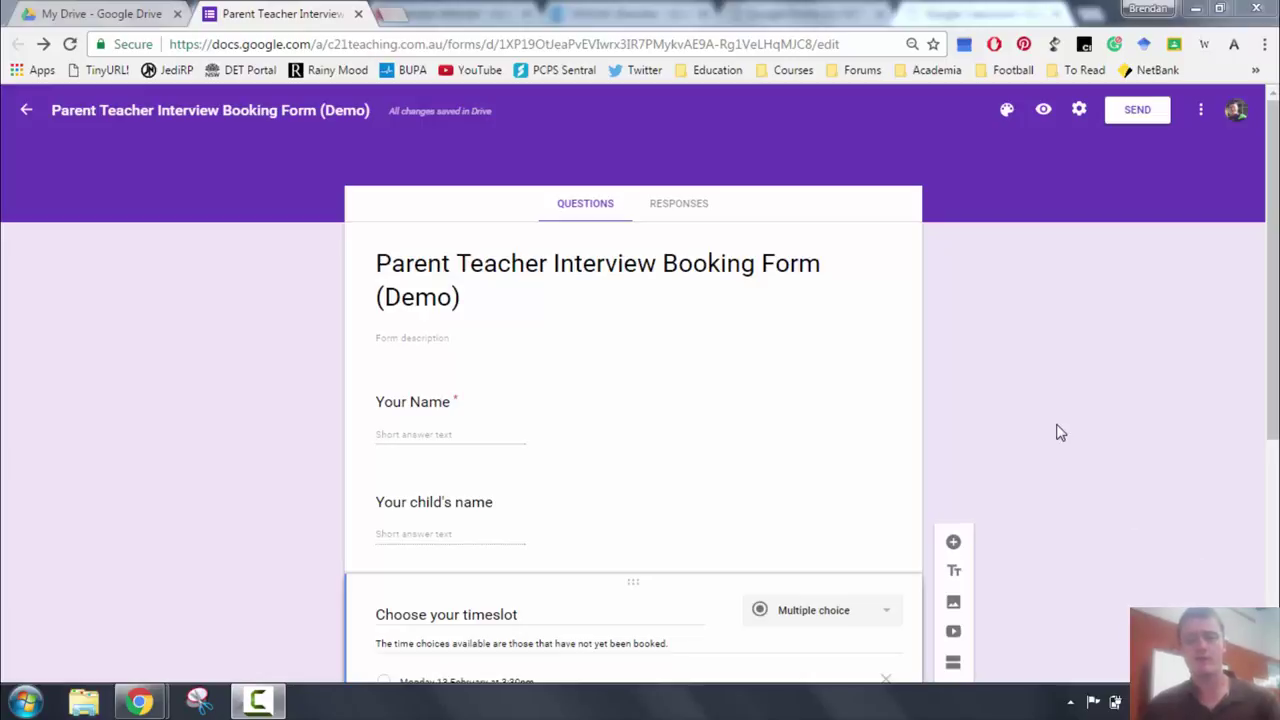
- Make the "Your child's name" question required
mouse_move(1272, 155)
mouse_down()
mouse_move(1275, 240)
mouse_move(1275, 150)
mouse_up()
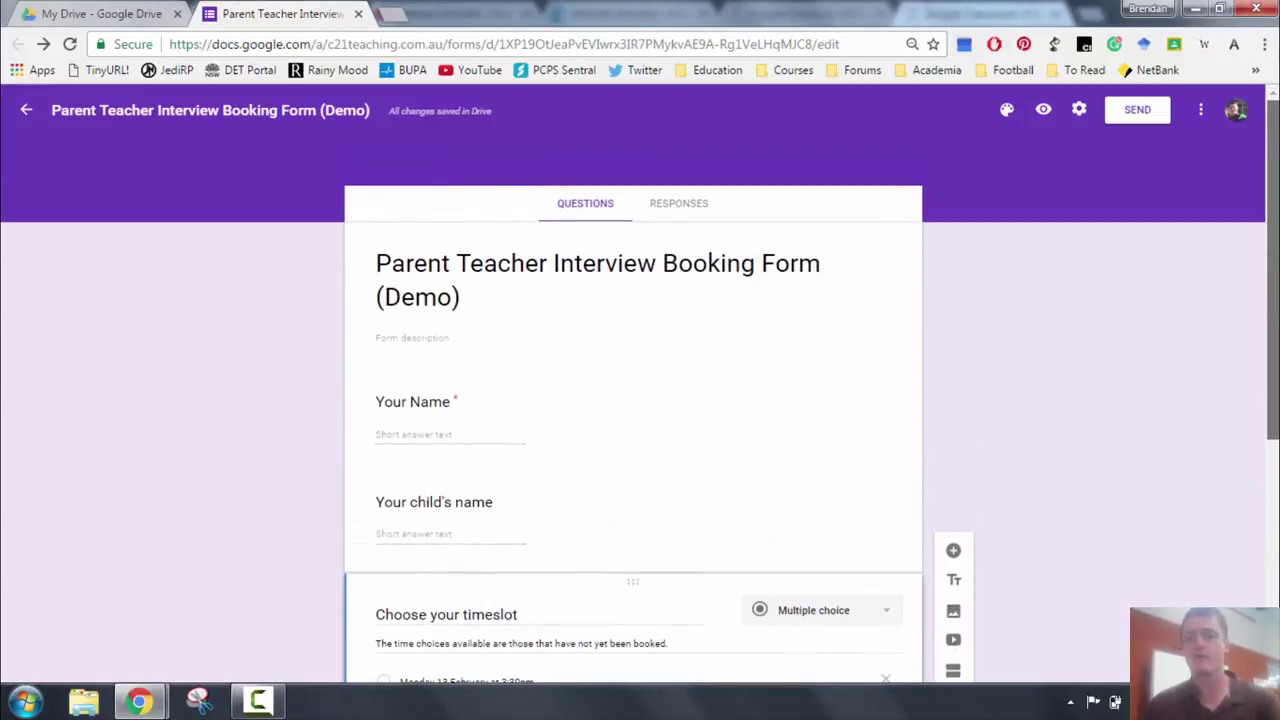
scroll(633, 400, down, 1)
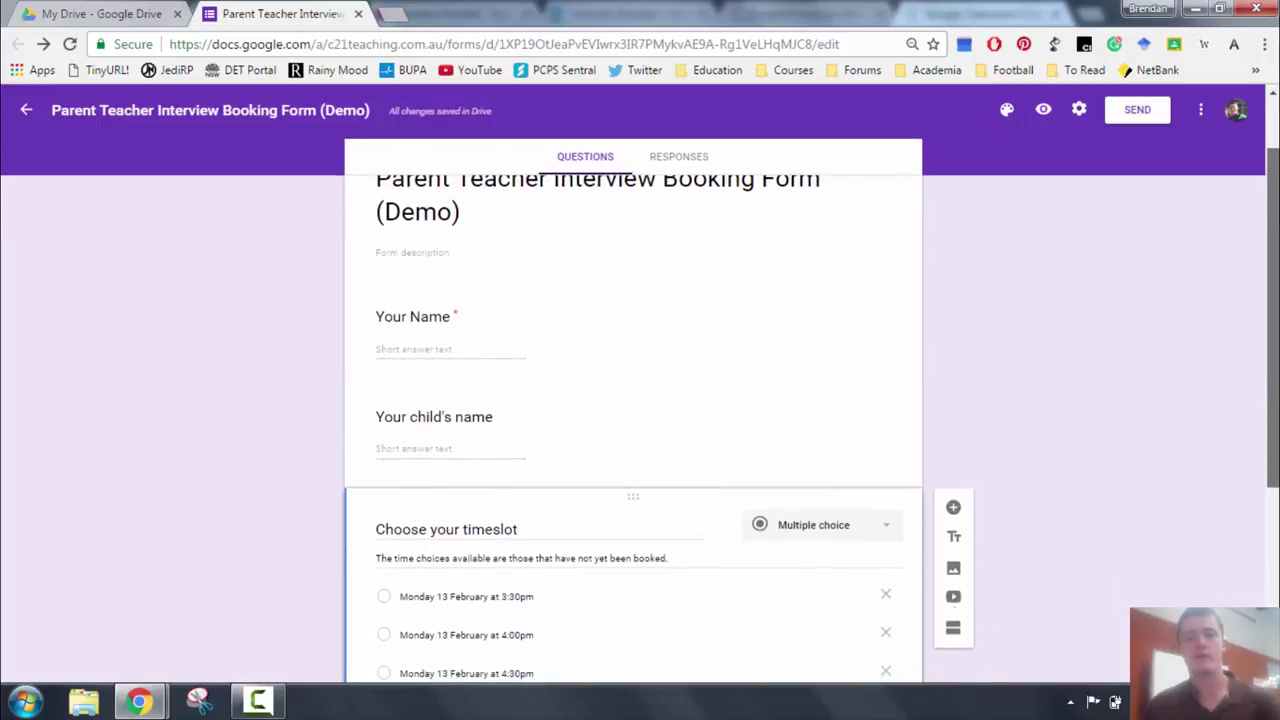
scroll(633, 420, down, 1)
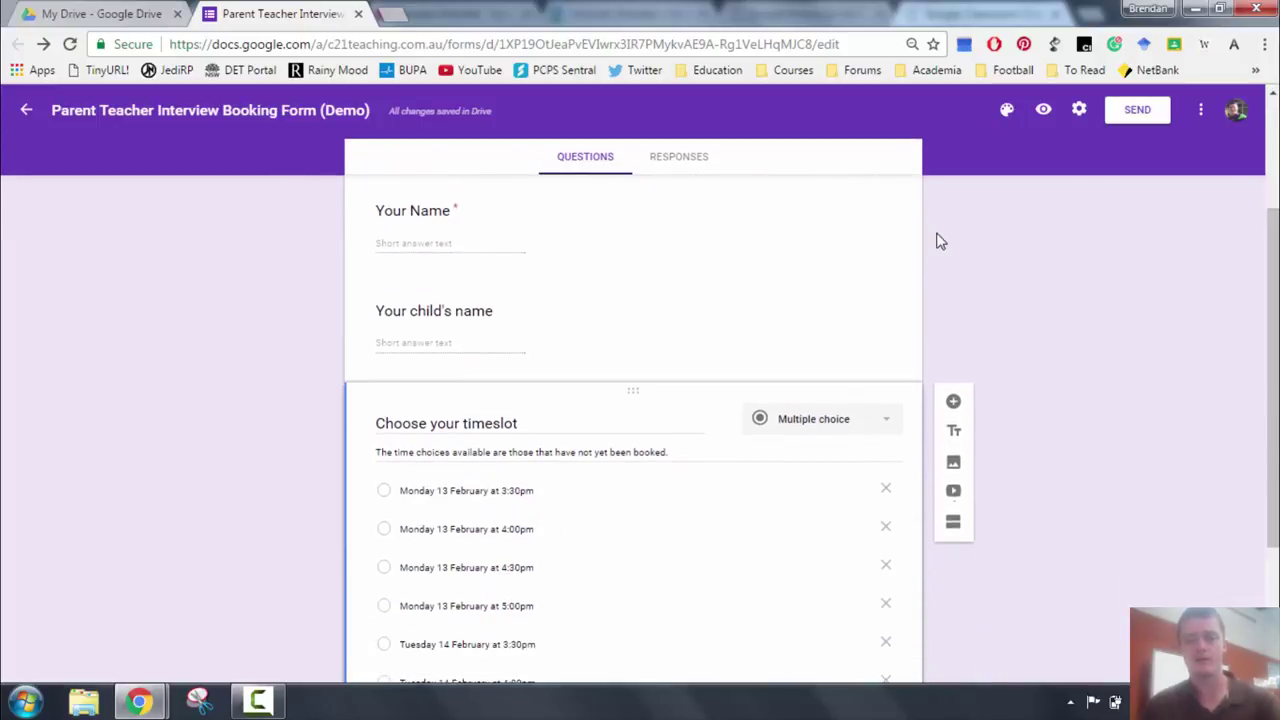
click(817, 329)
click(872, 426)
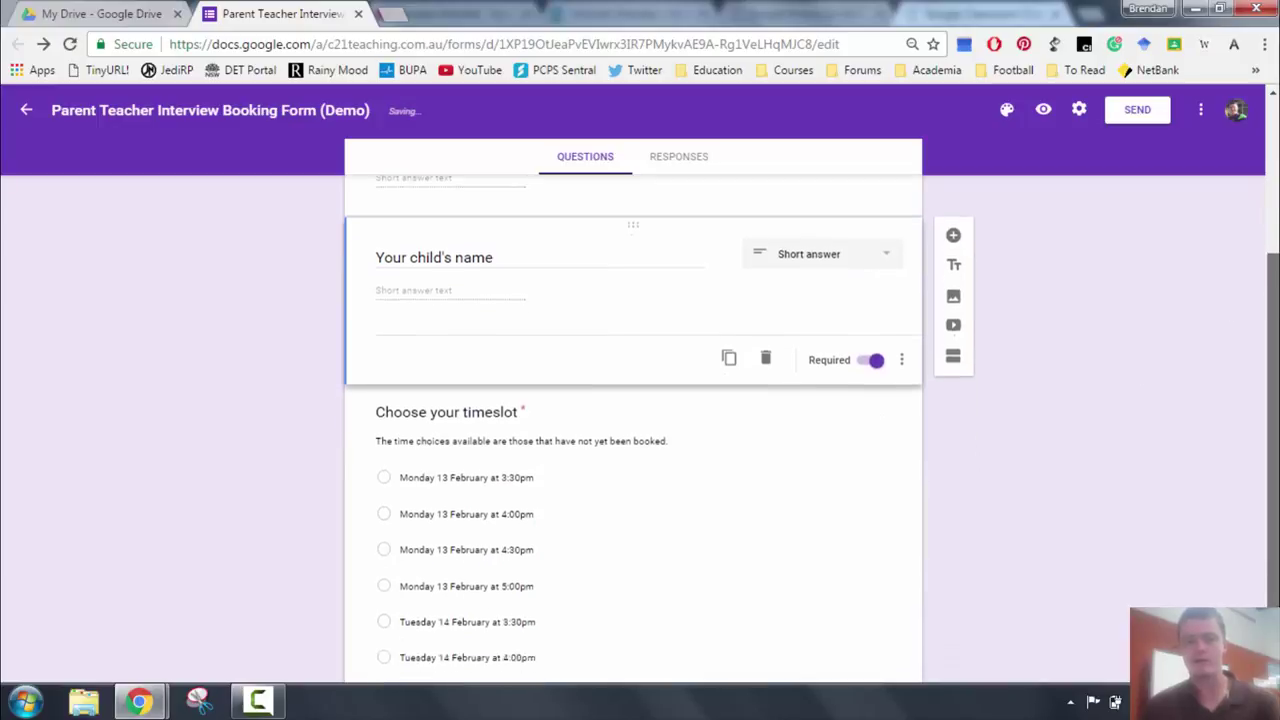
drag(1272, 300, 1272, 410)
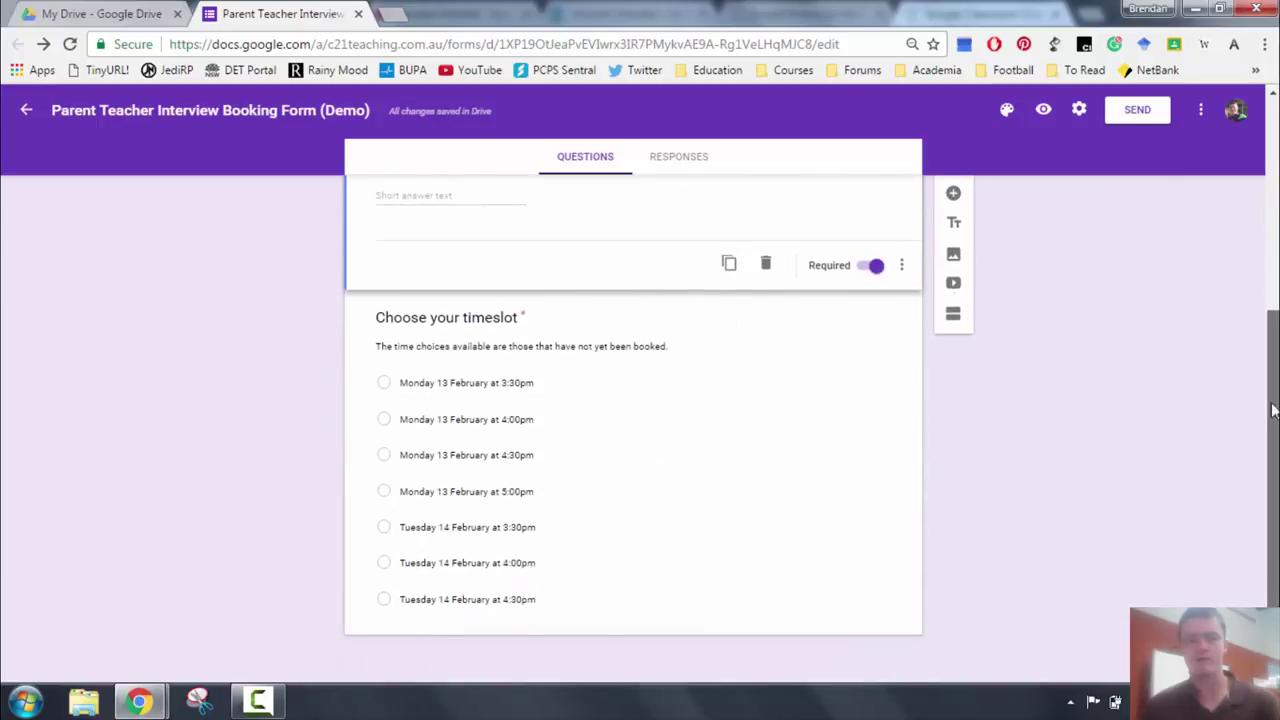
- Search the form add-ons for "choice eliminator"
click(1201, 112)
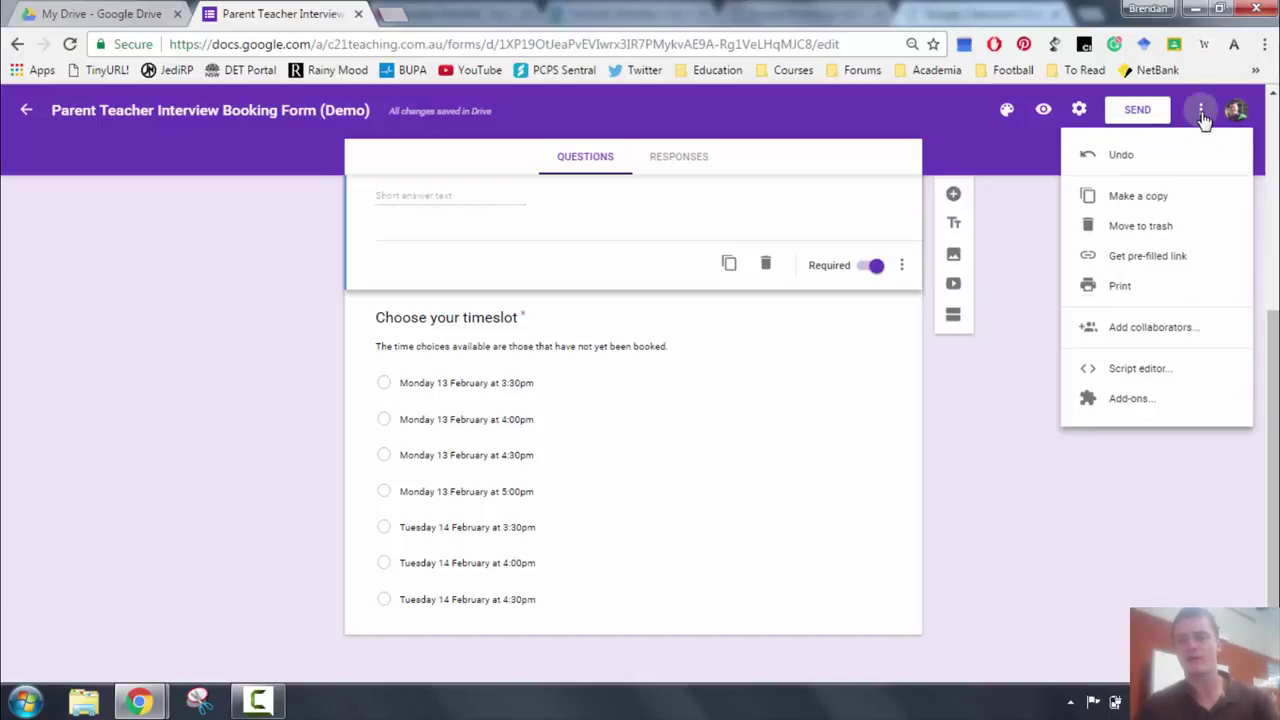
click(1130, 399)
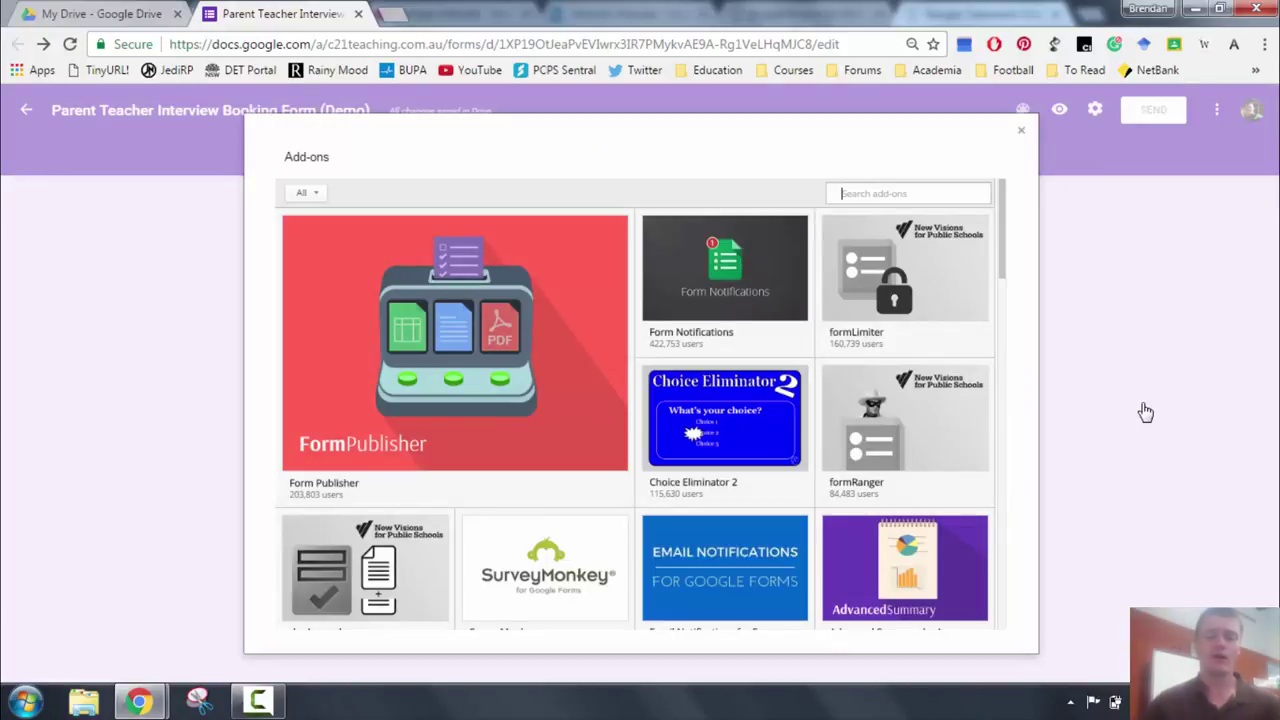
text(choice elimi)
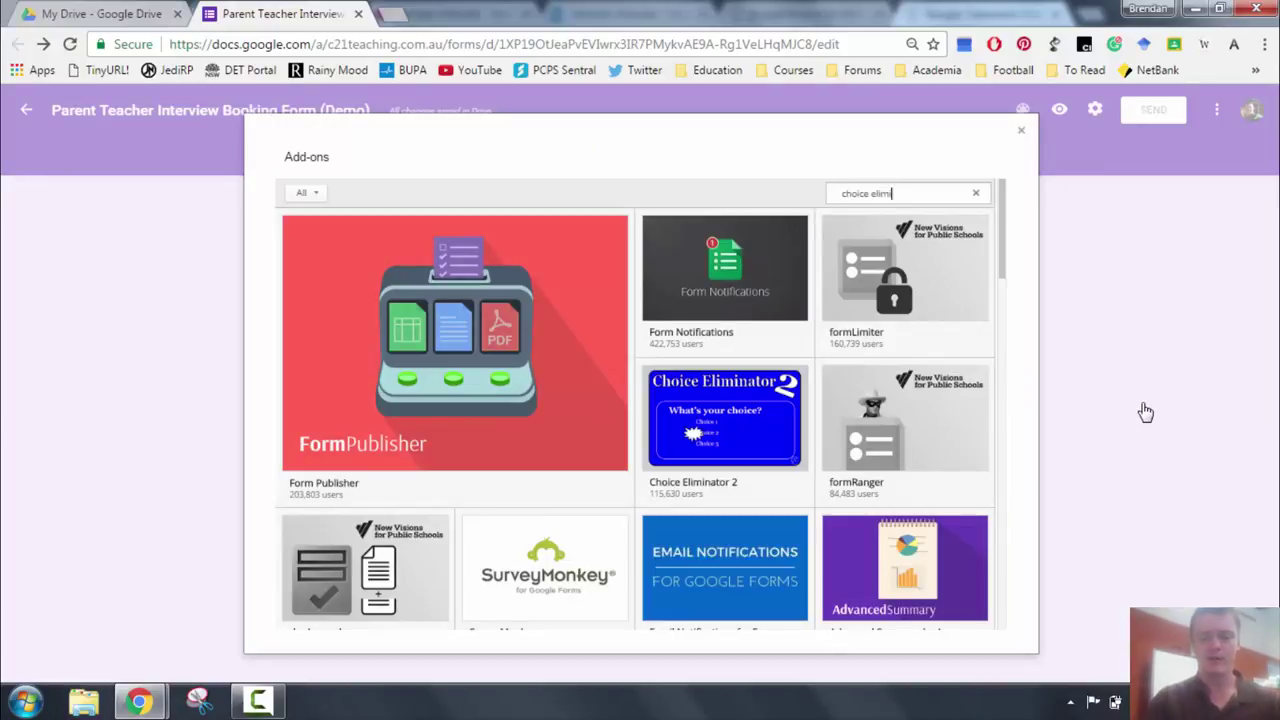
text(nator)
key(Return)
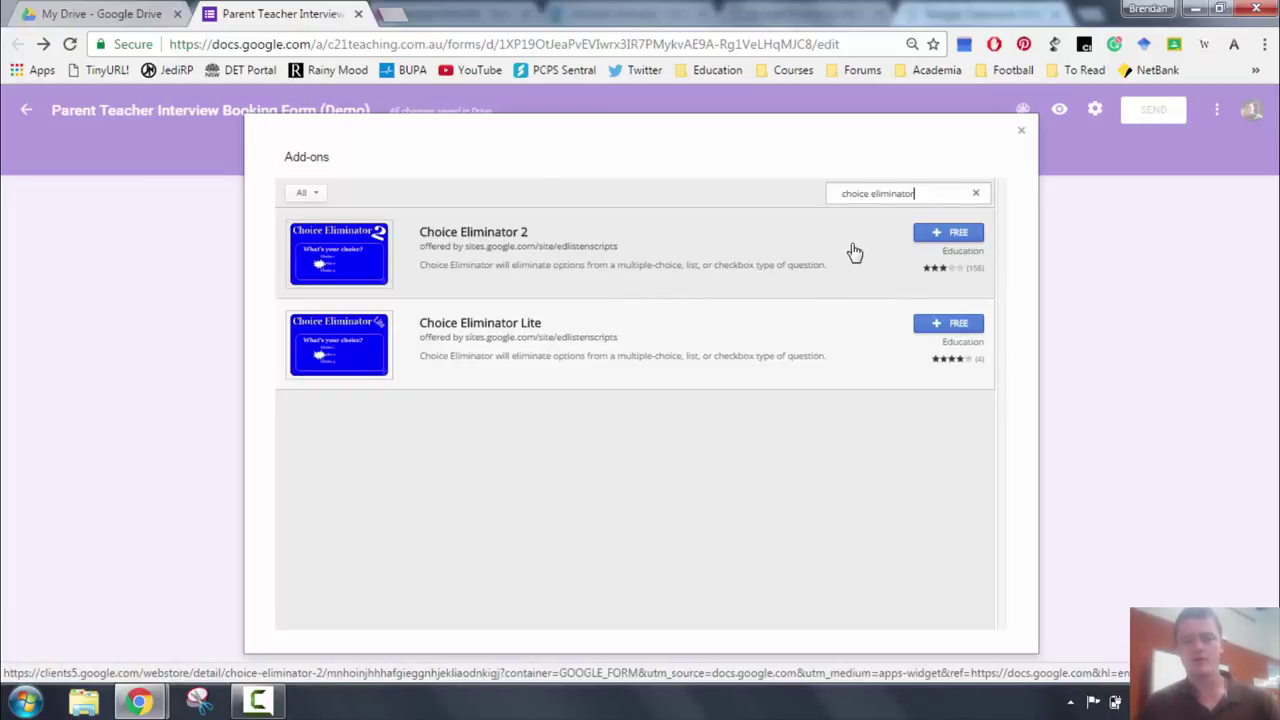
- Install the free Choice Eliminator 2 add-on, grant its requested permissions and dismiss its getting-started notice
click(940, 237)
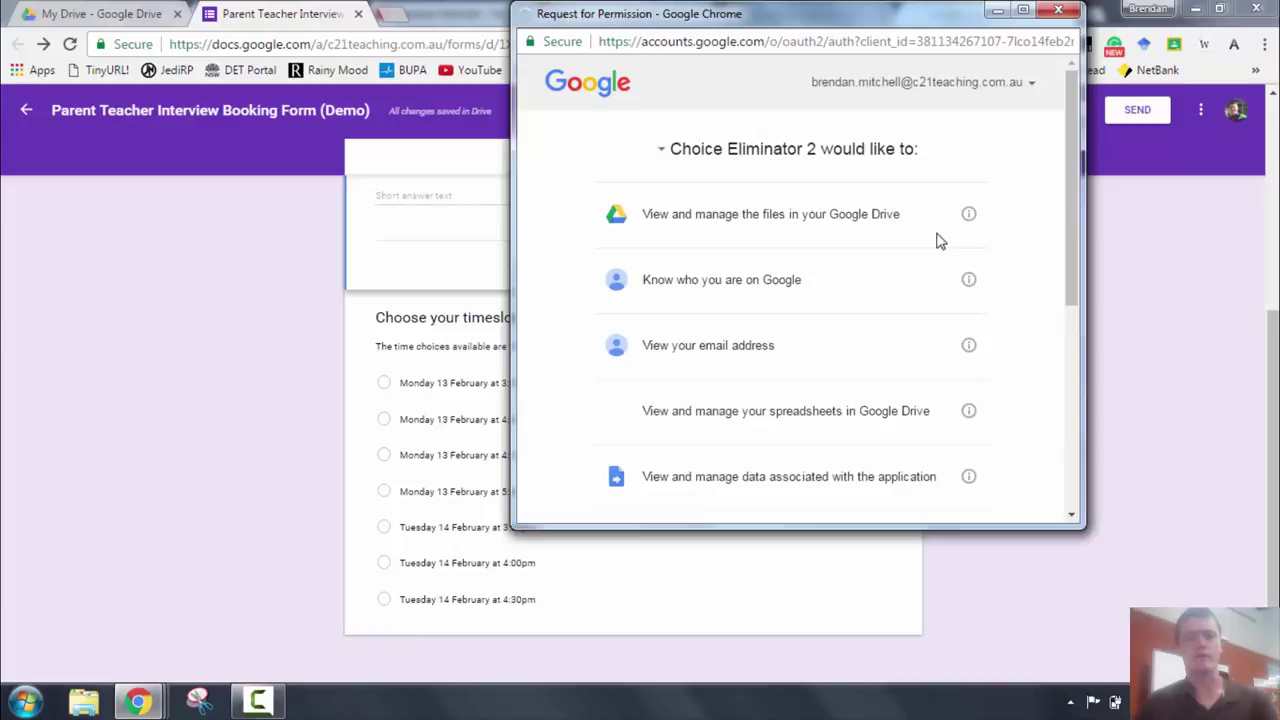
scroll(940, 242, down, 4)
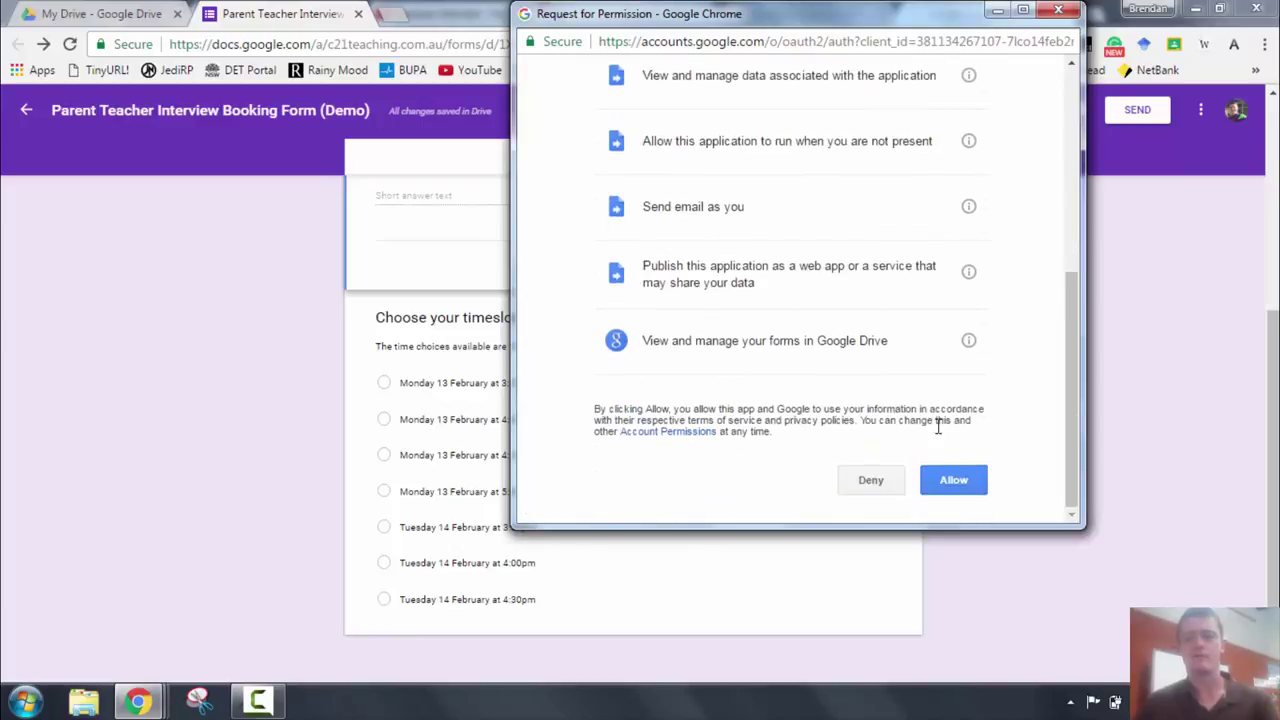
click(953, 480)
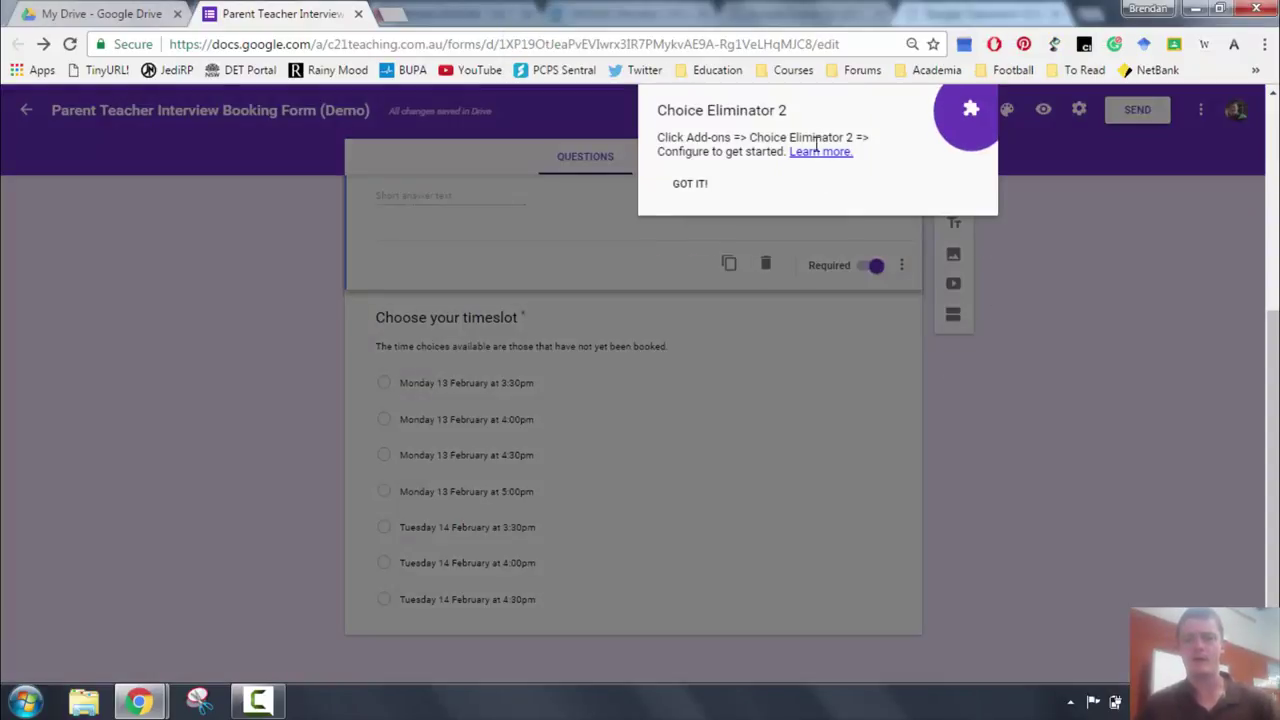
click(703, 188)
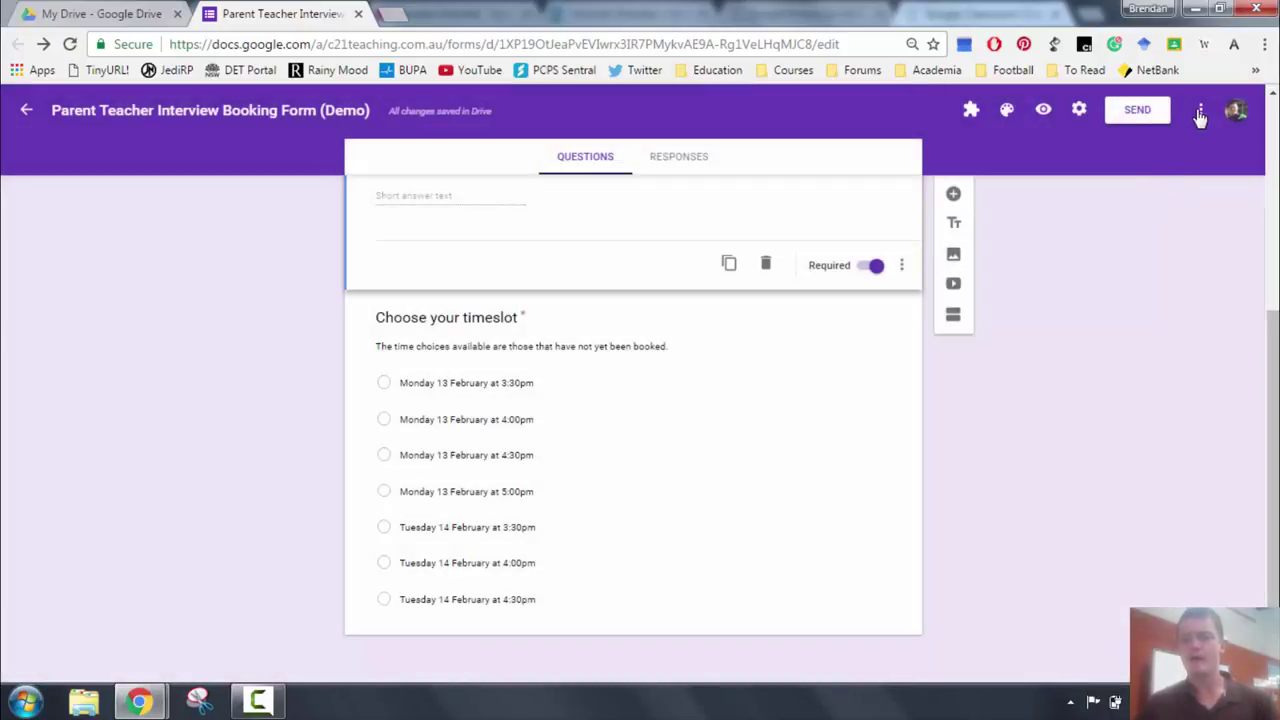
- Open the configuration of the Choice Eliminator 2 add-on for this form
click(1200, 112)
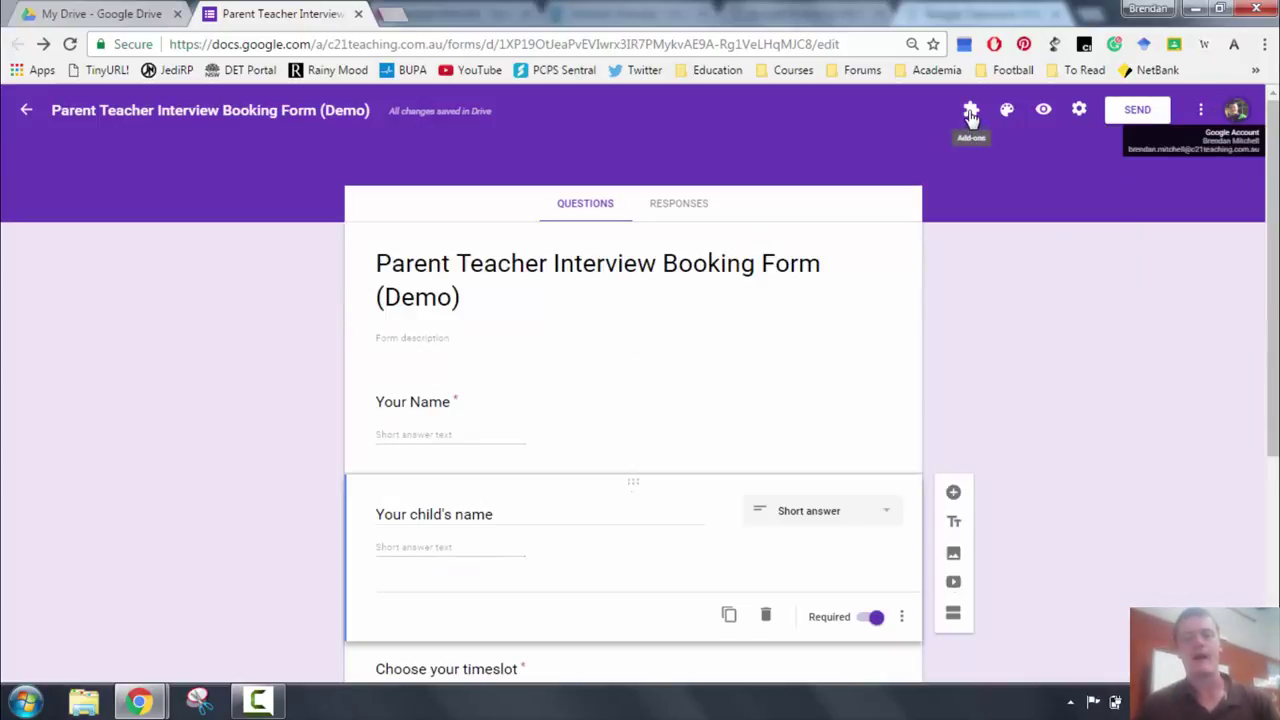
click(970, 112)
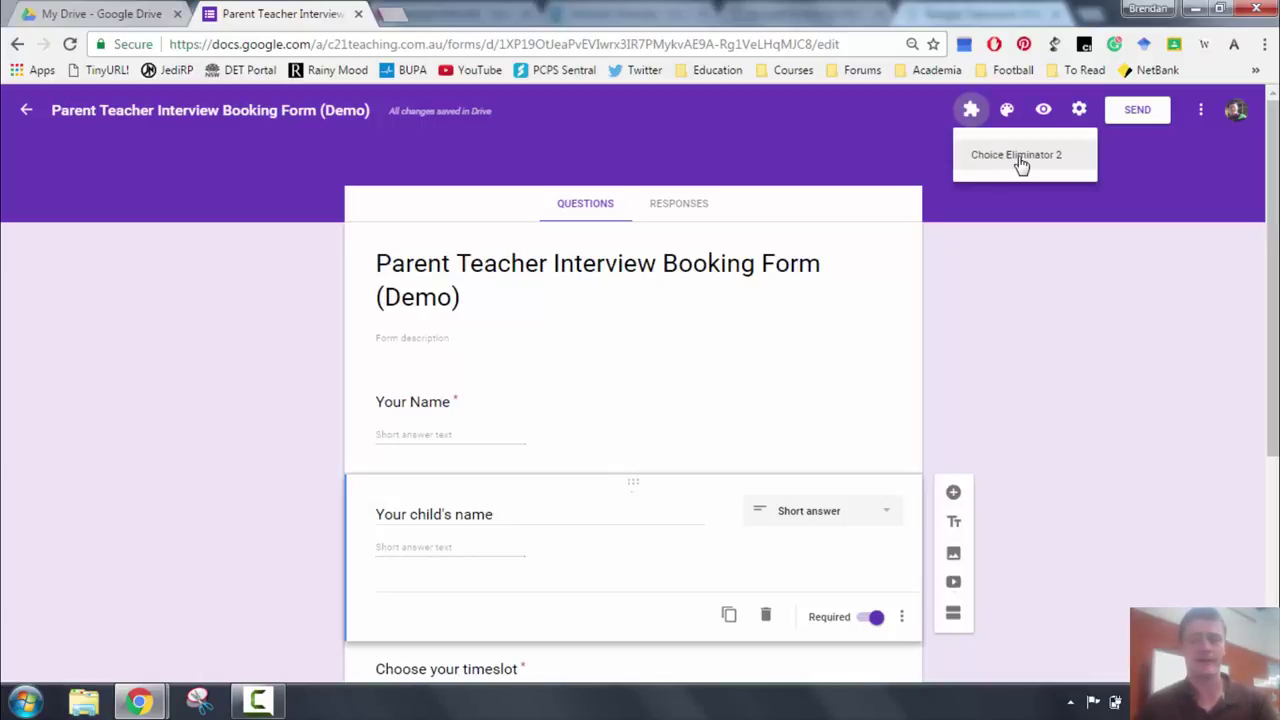
click(1018, 157)
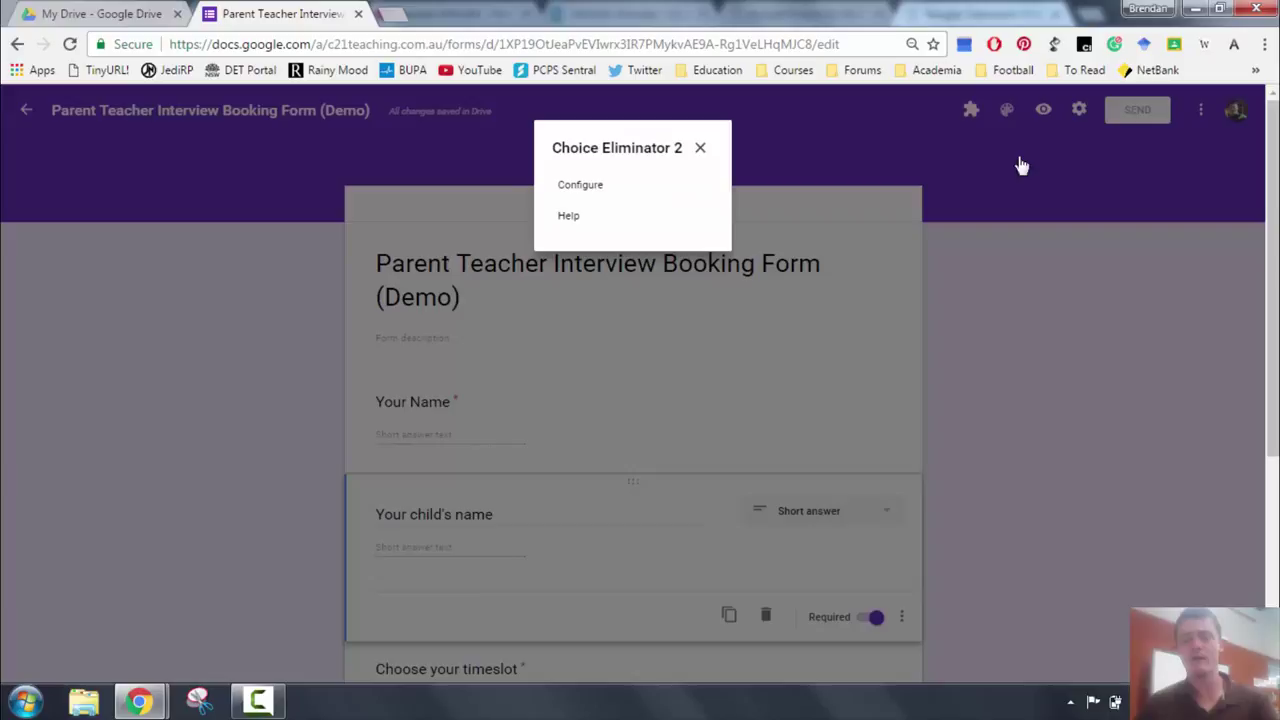
click(594, 187)
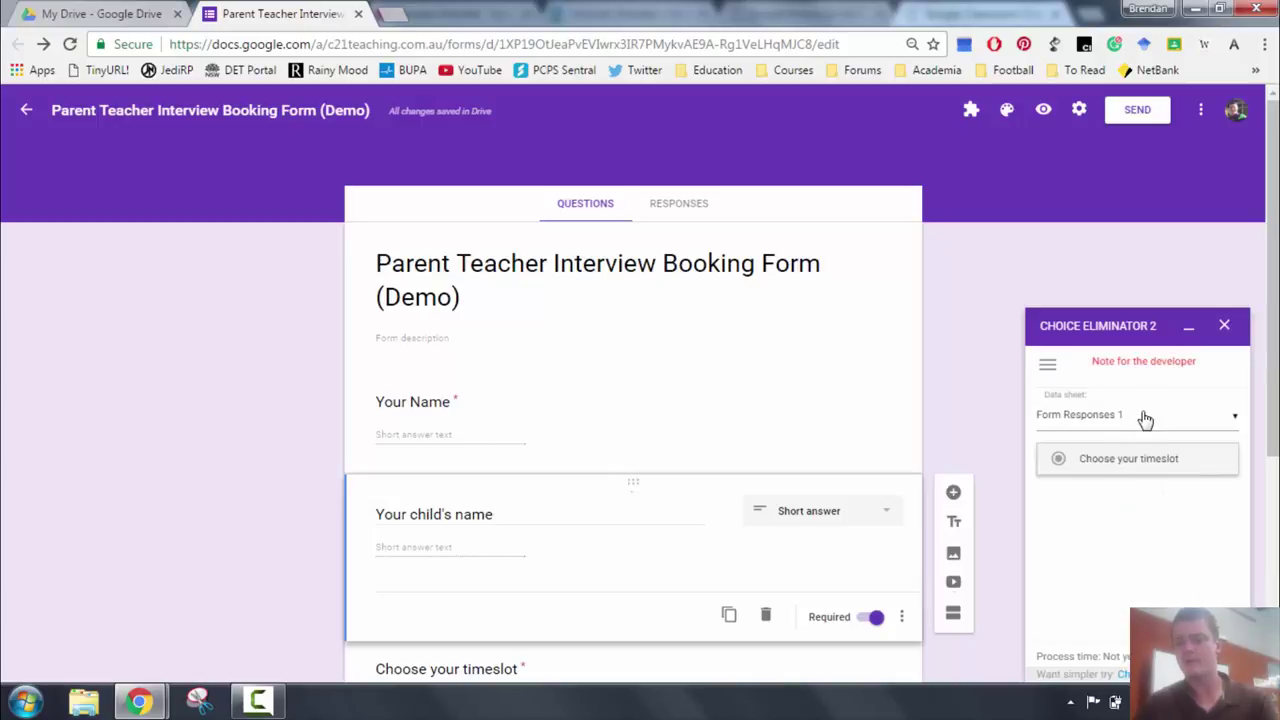
- Look through the Choice Eliminator 2 options and select "Form Responses 1" as the data sheet
click(1048, 365)
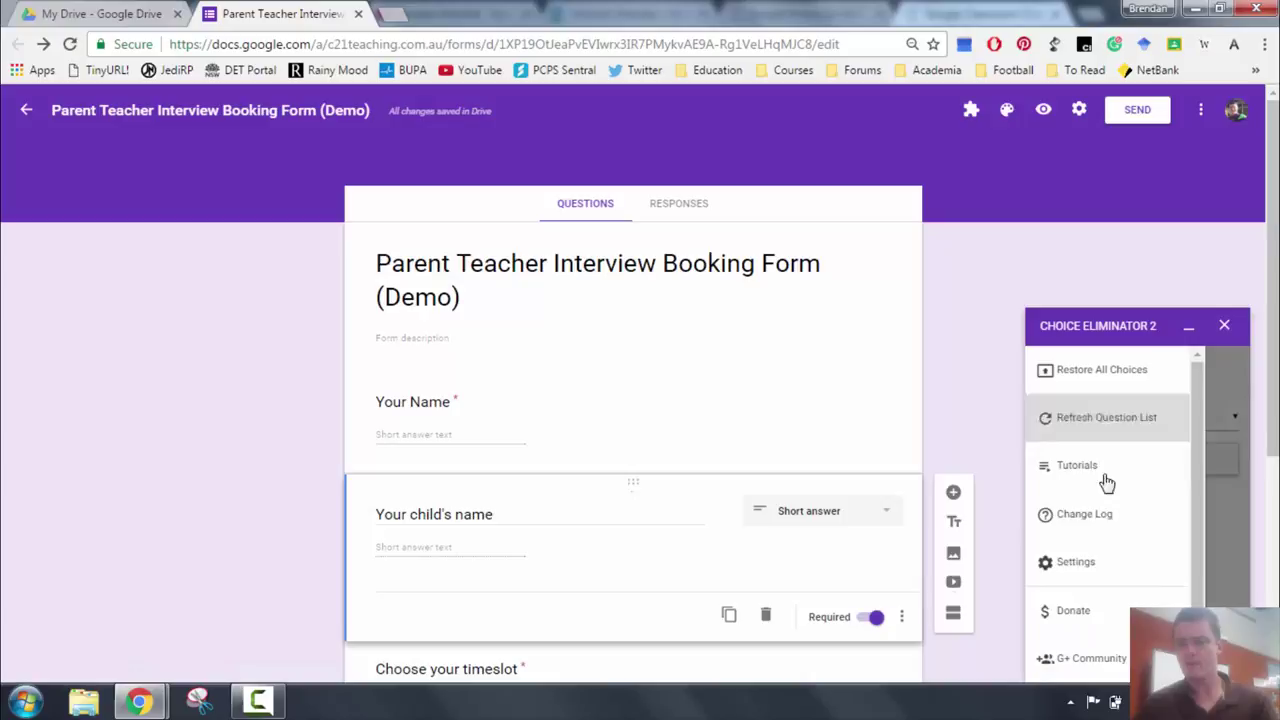
click(1228, 381)
click(1130, 420)
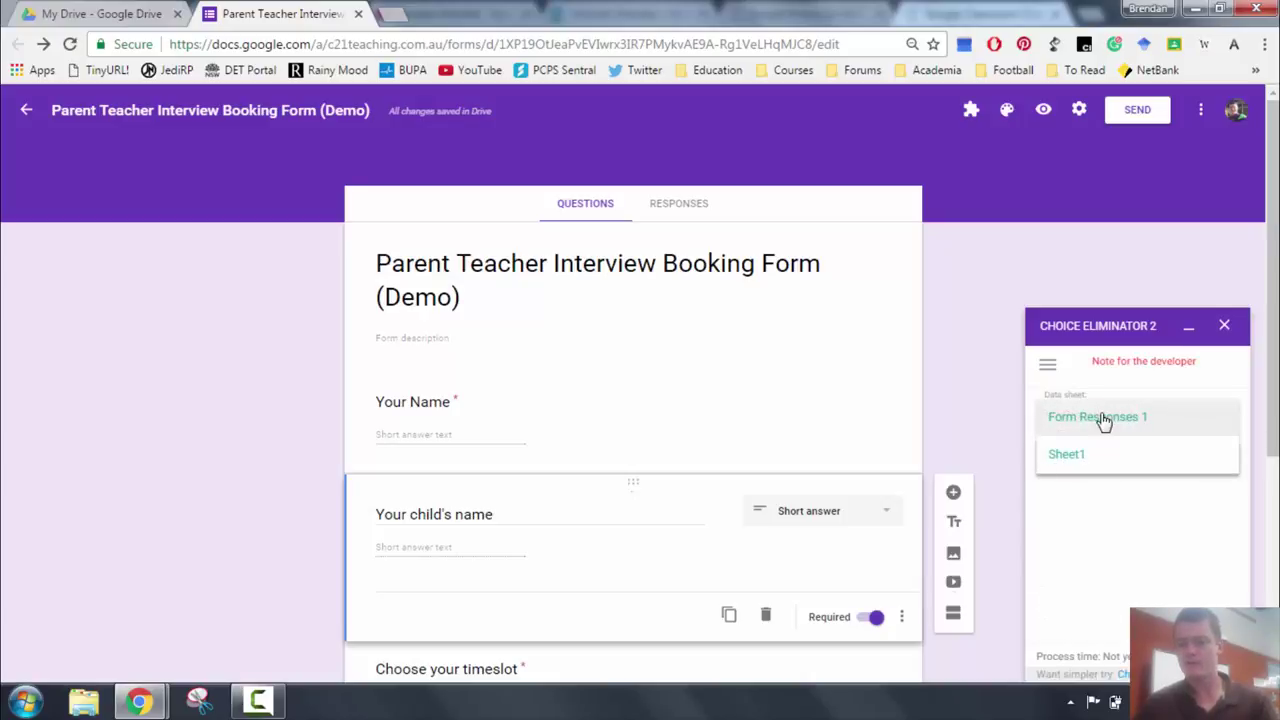
click(1100, 418)
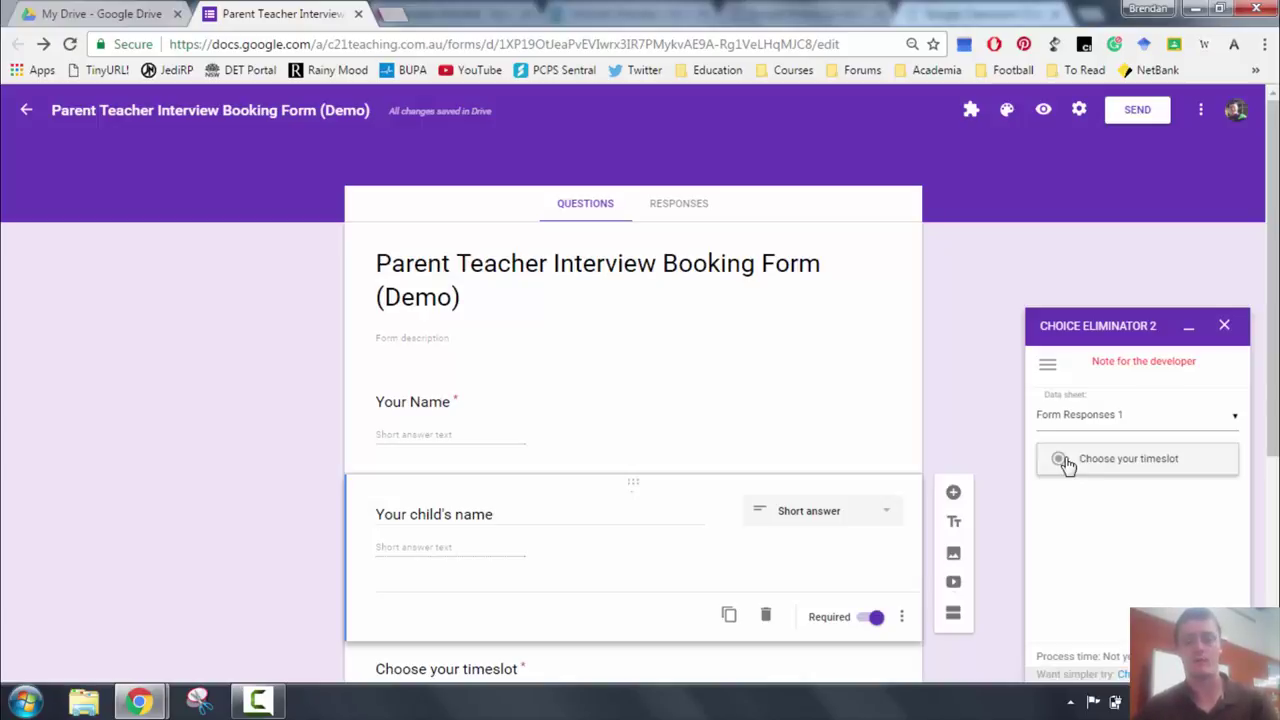
- Enable Eliminate Choices for the "Choose your timeslot" question and open its choice options
click(1075, 460)
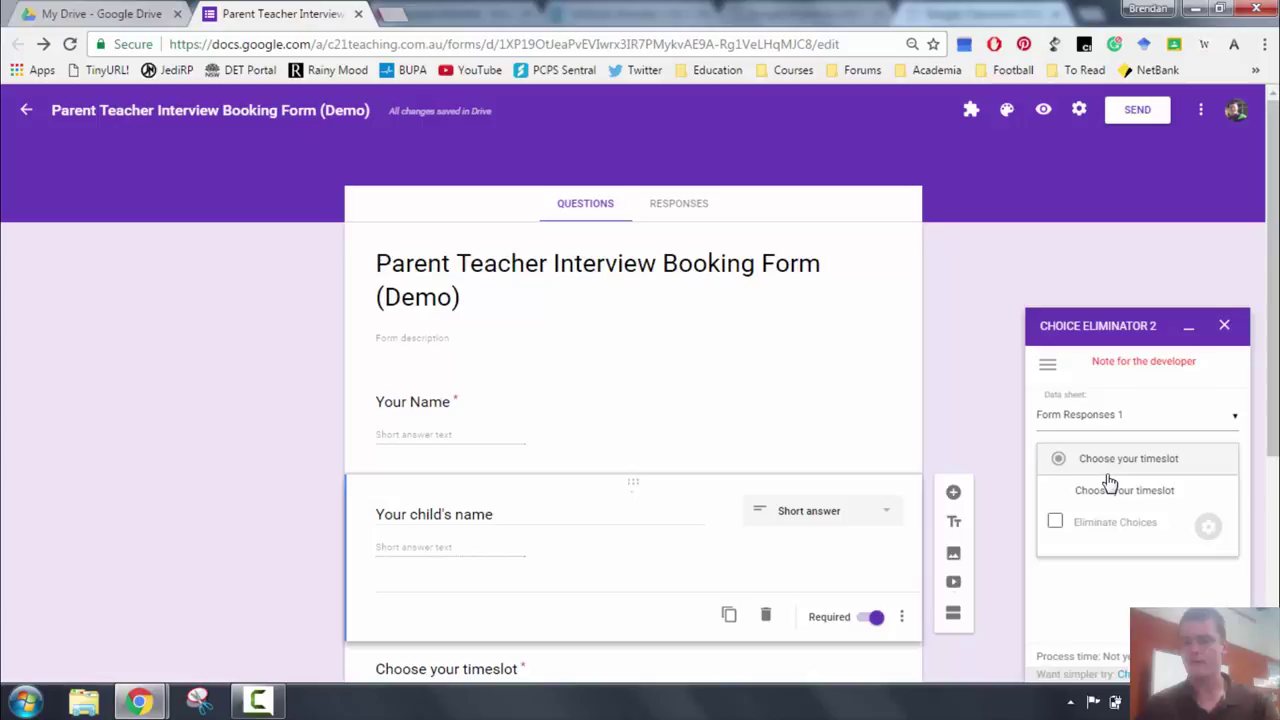
click(1055, 521)
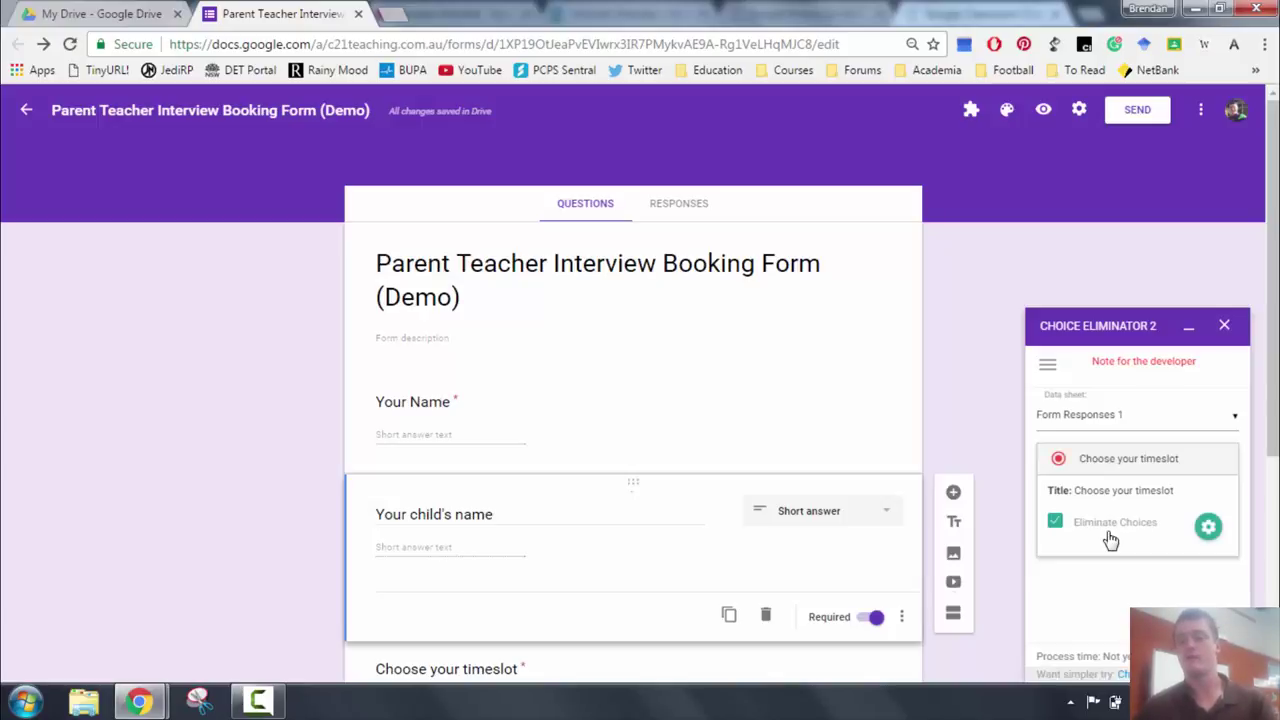
click(1209, 528)
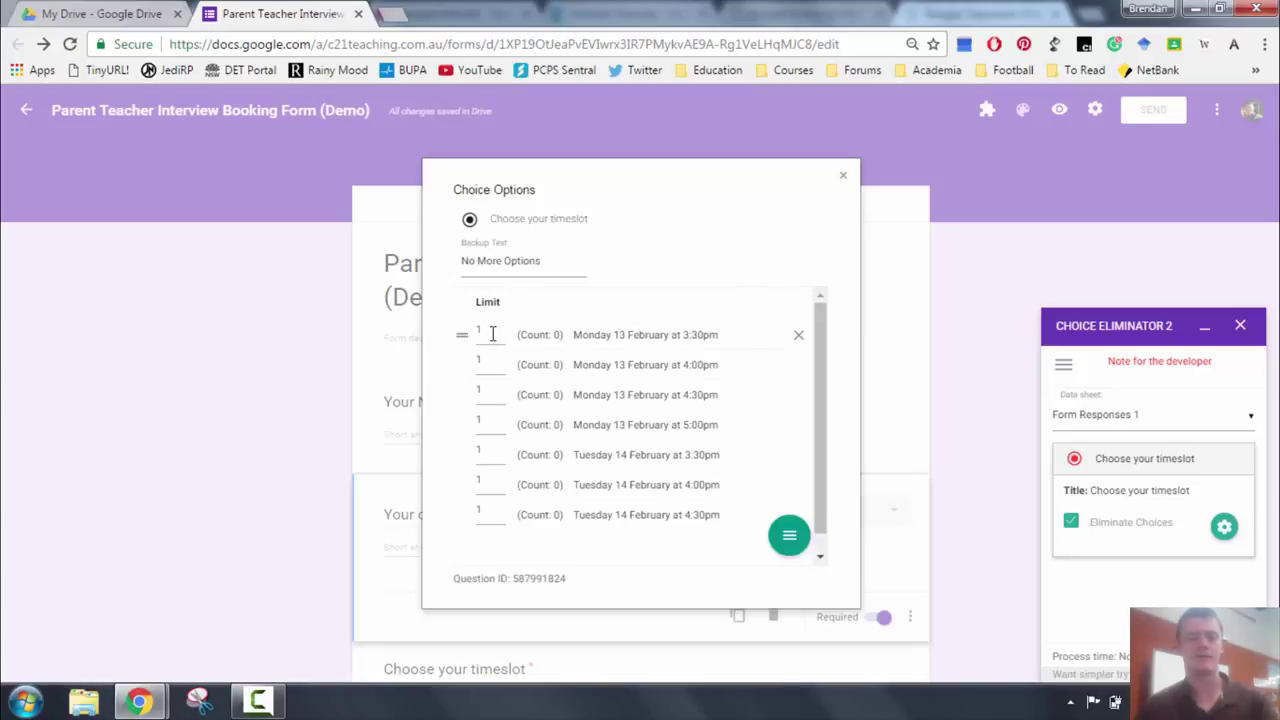
scroll(492, 334, down, 1)
scroll(492, 334, up, 1)
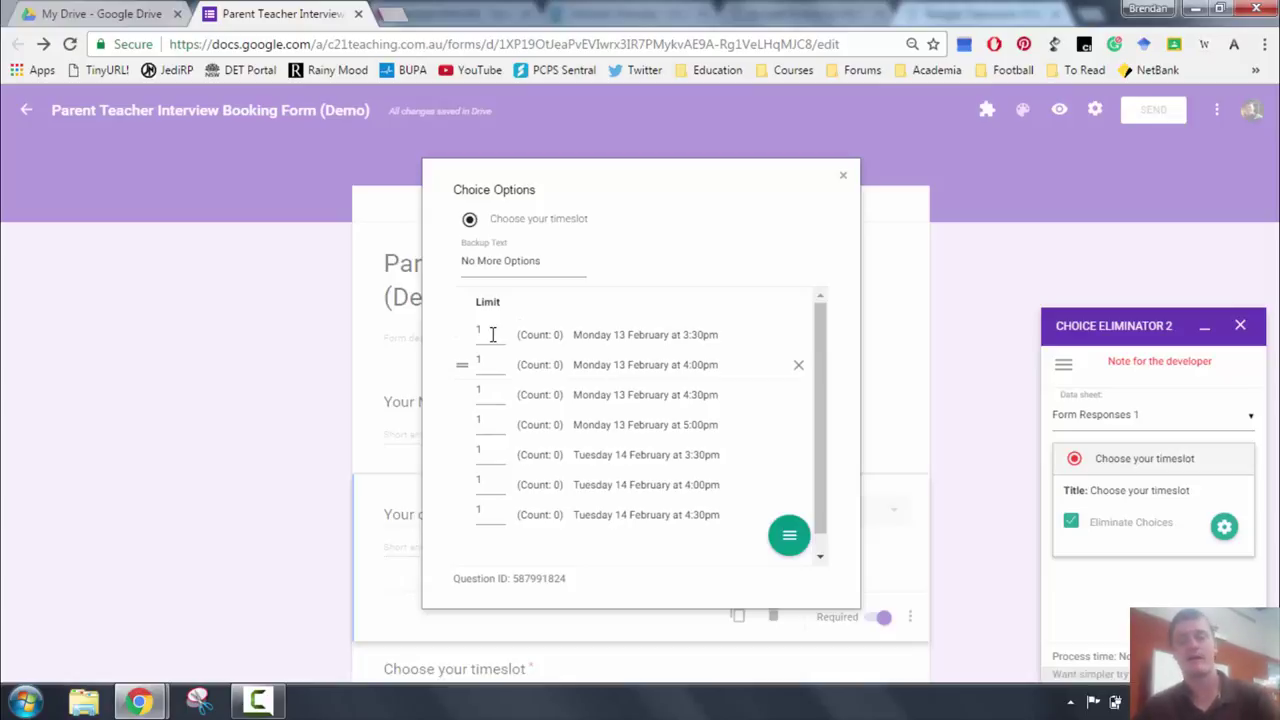
- Set the limits of the Monday 13 February 3:30pm and 4:00pm timeslots to 2
click(492, 334)
key(BackSpace)
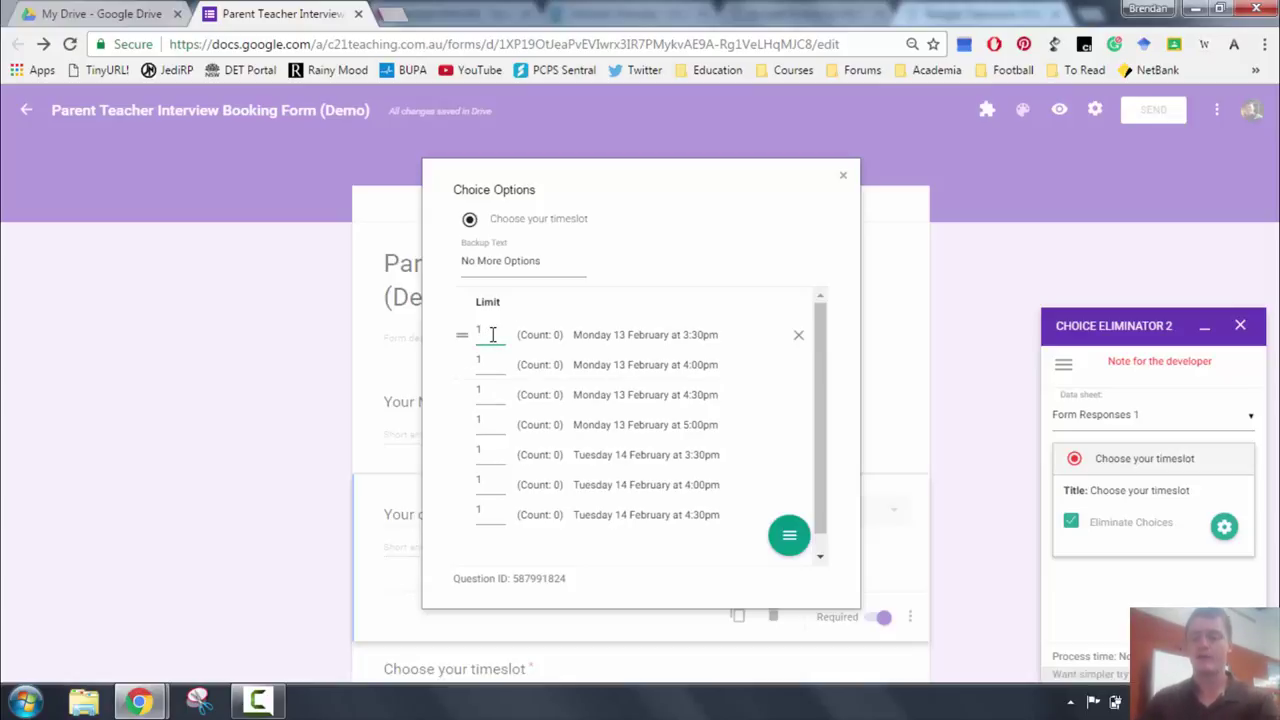
text(2)
click(498, 362)
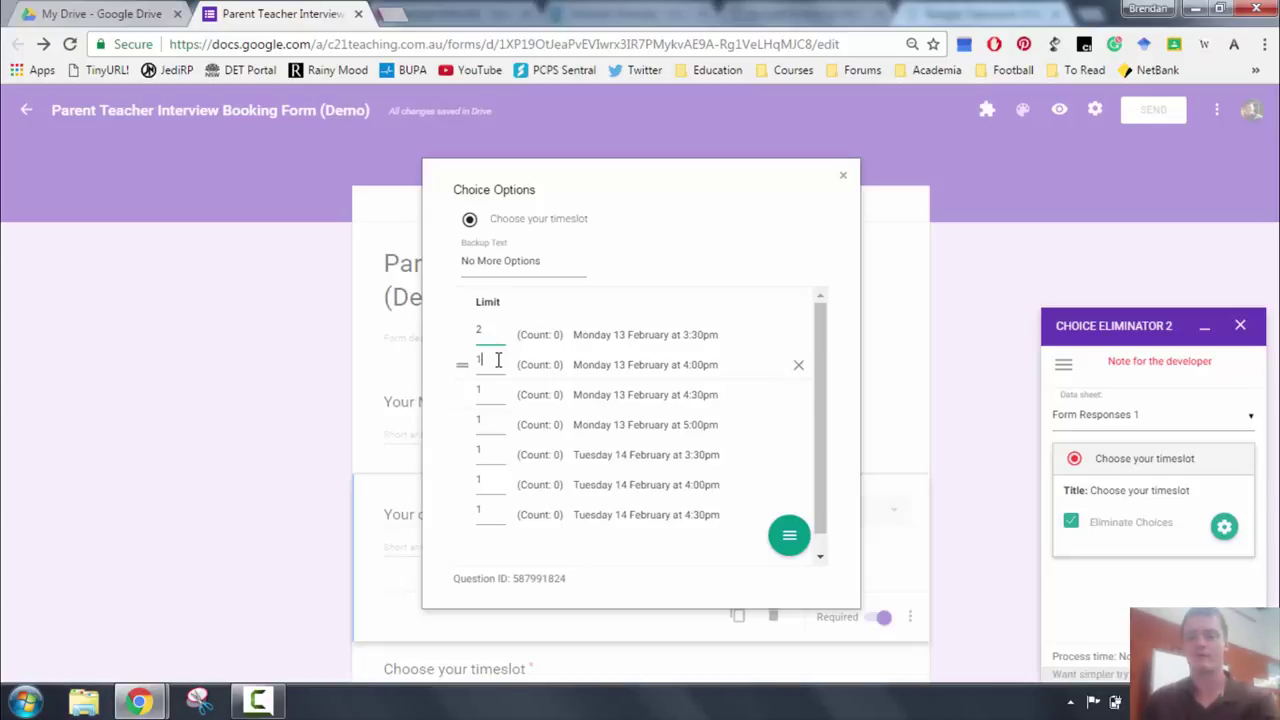
key(BackSpace)
text(2)
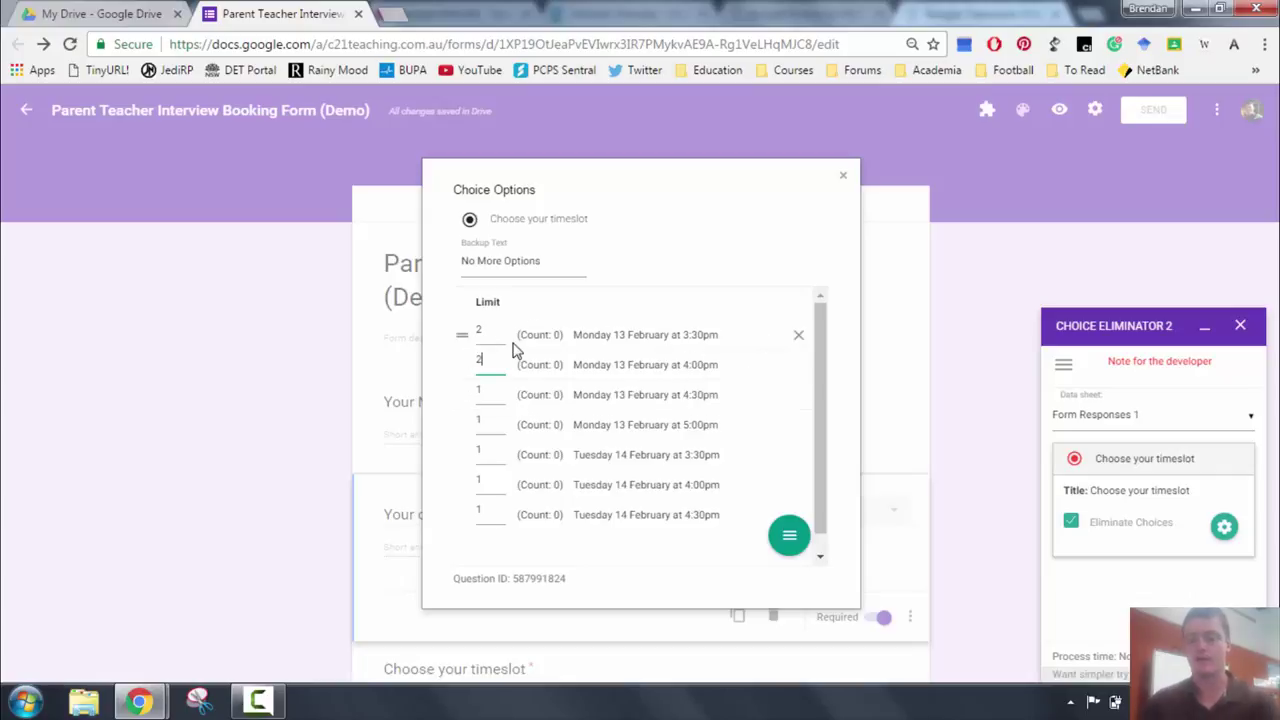
- Set the limits of the Monday 13 February 3:30pm and 4:00pm timeslots back to 1
double_click(477, 331)
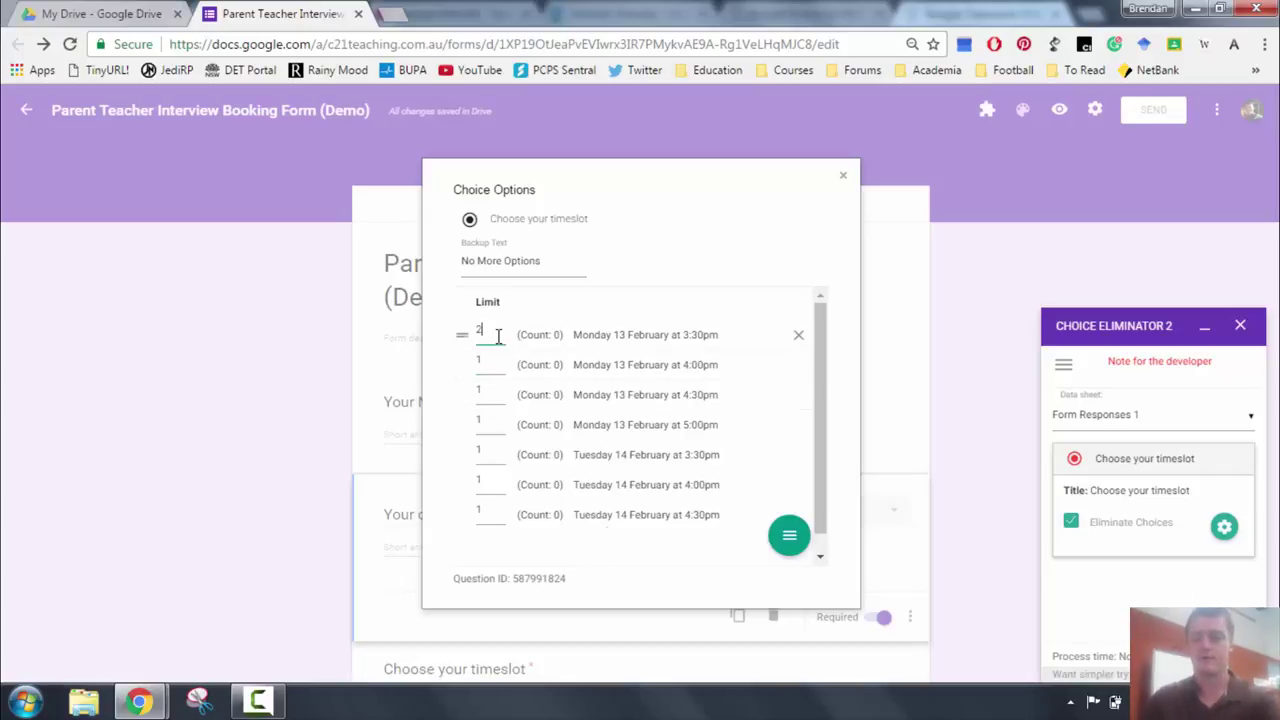
mouse_move(789, 537)
text(1)
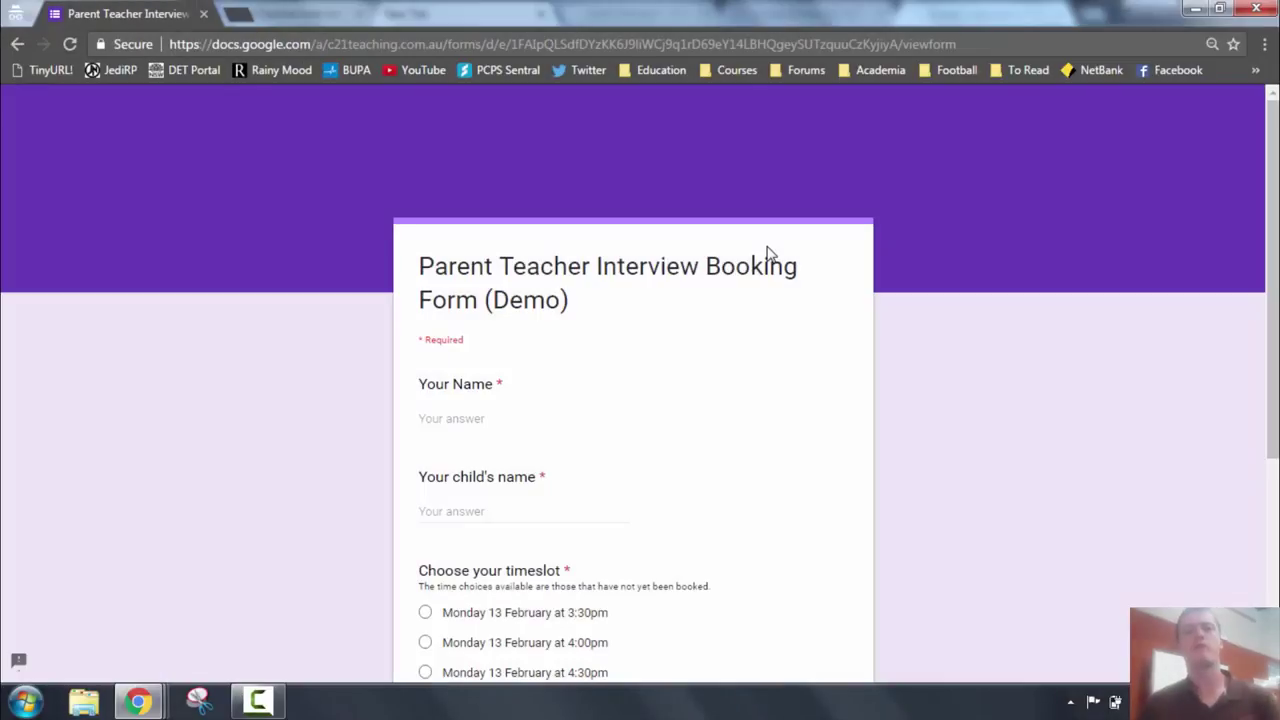
- On the live form, enter the parent's and child's names, choose Monday 13 February at 3:30pm and submit the response
scroll(820, 210, down, 2)
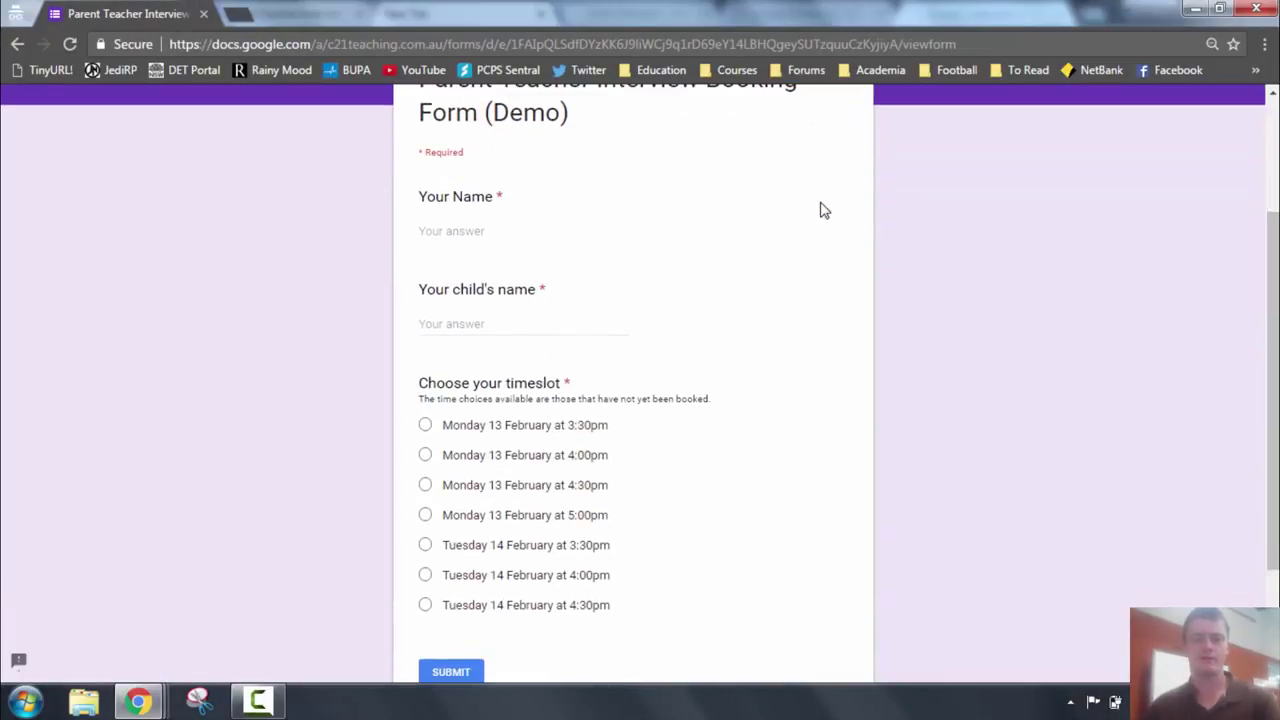
scroll(820, 209, down, 1)
scroll(820, 209, up, 1)
click(466, 232)
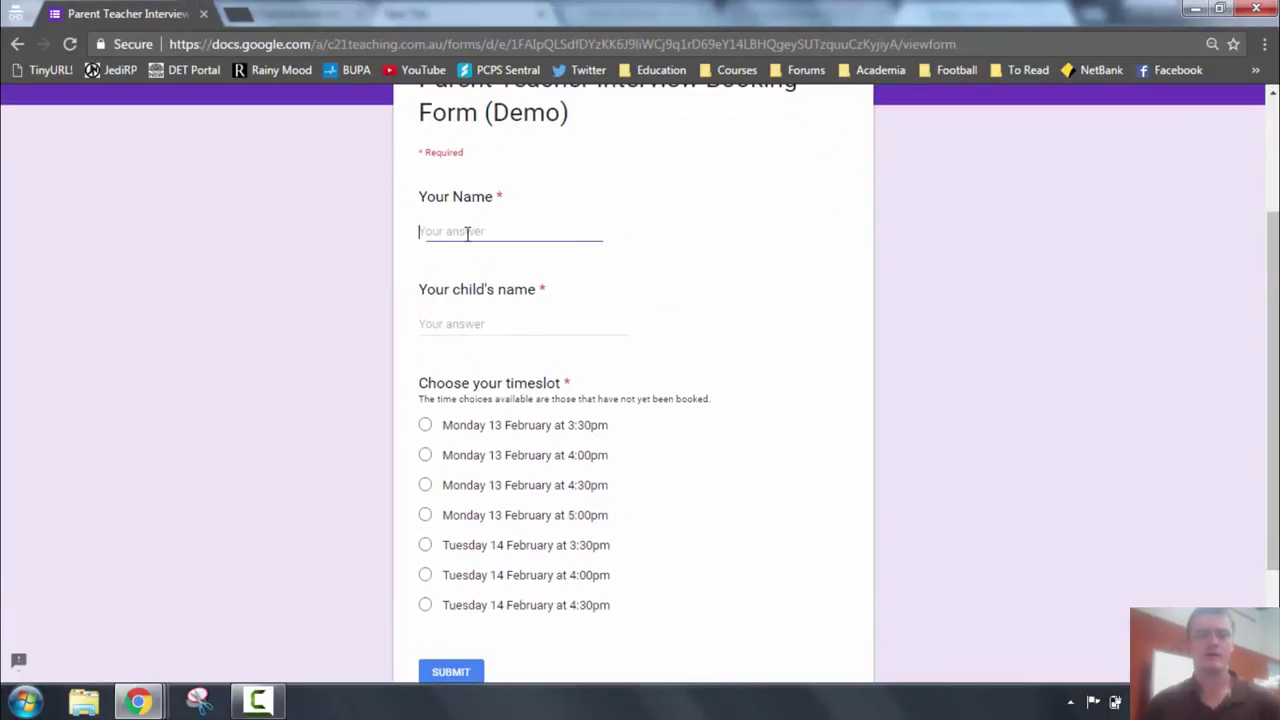
text(Brendan)
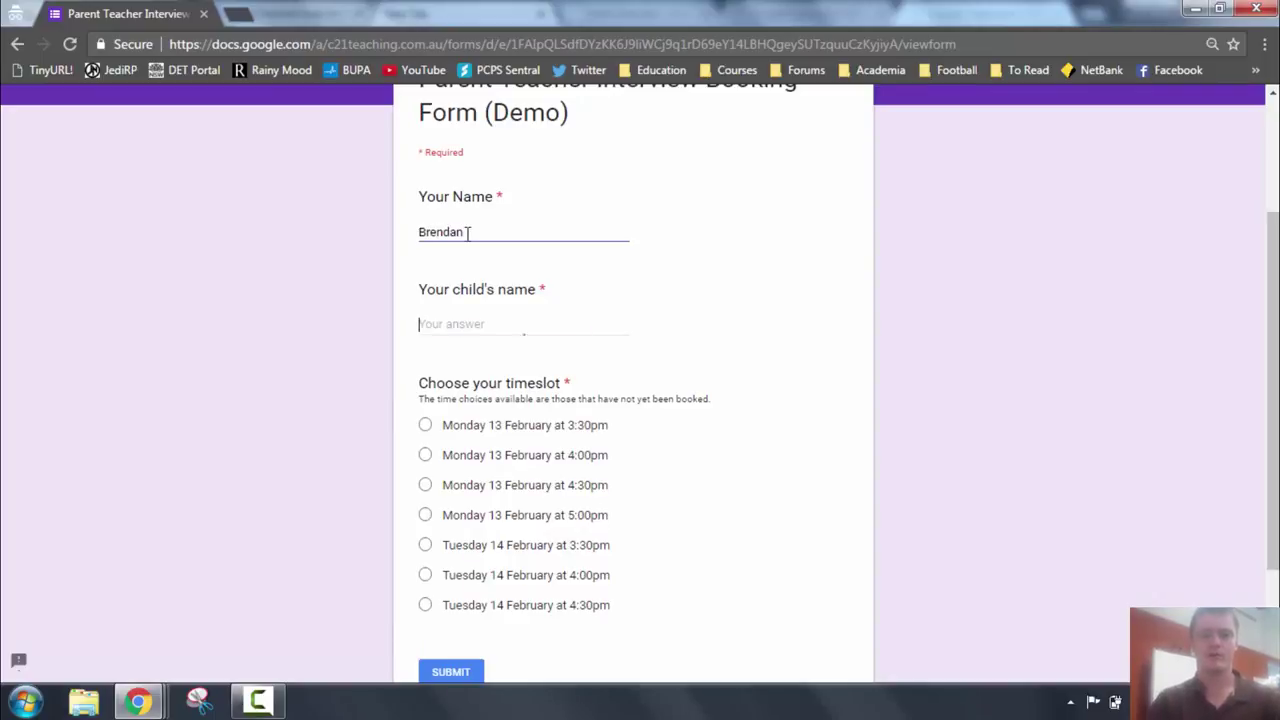
text(Bob)
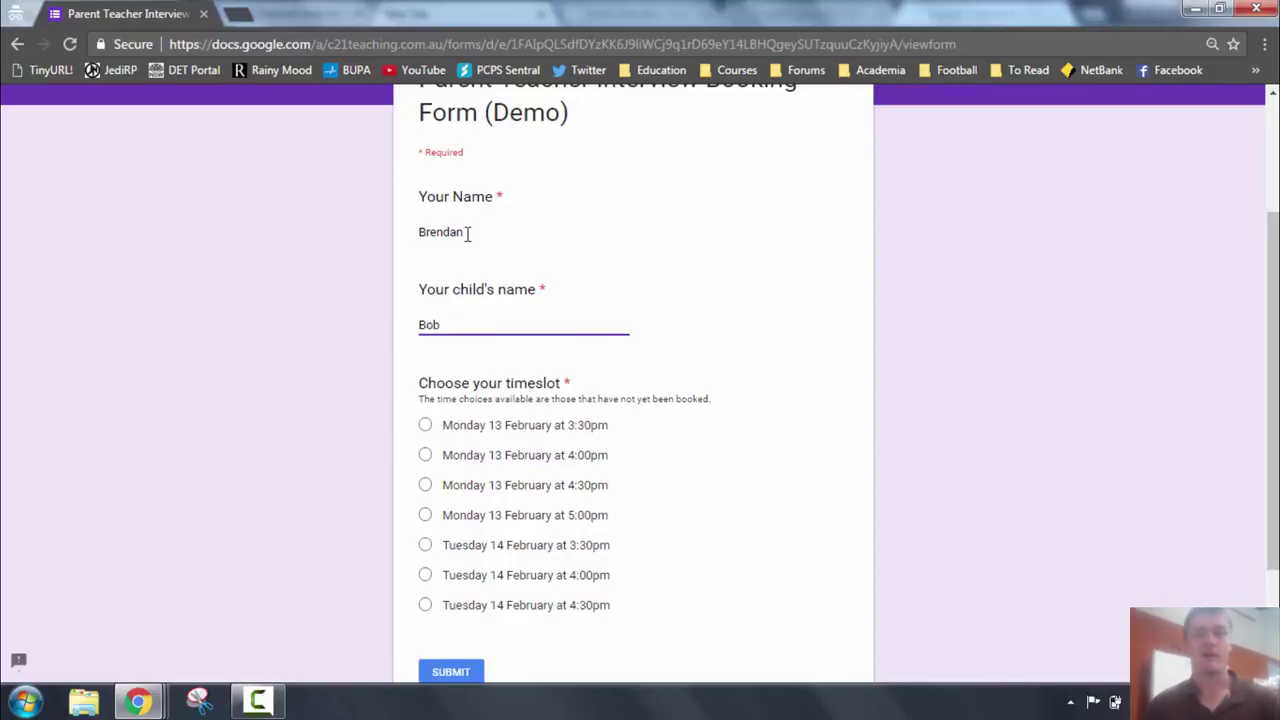
click(427, 427)
click(451, 672)
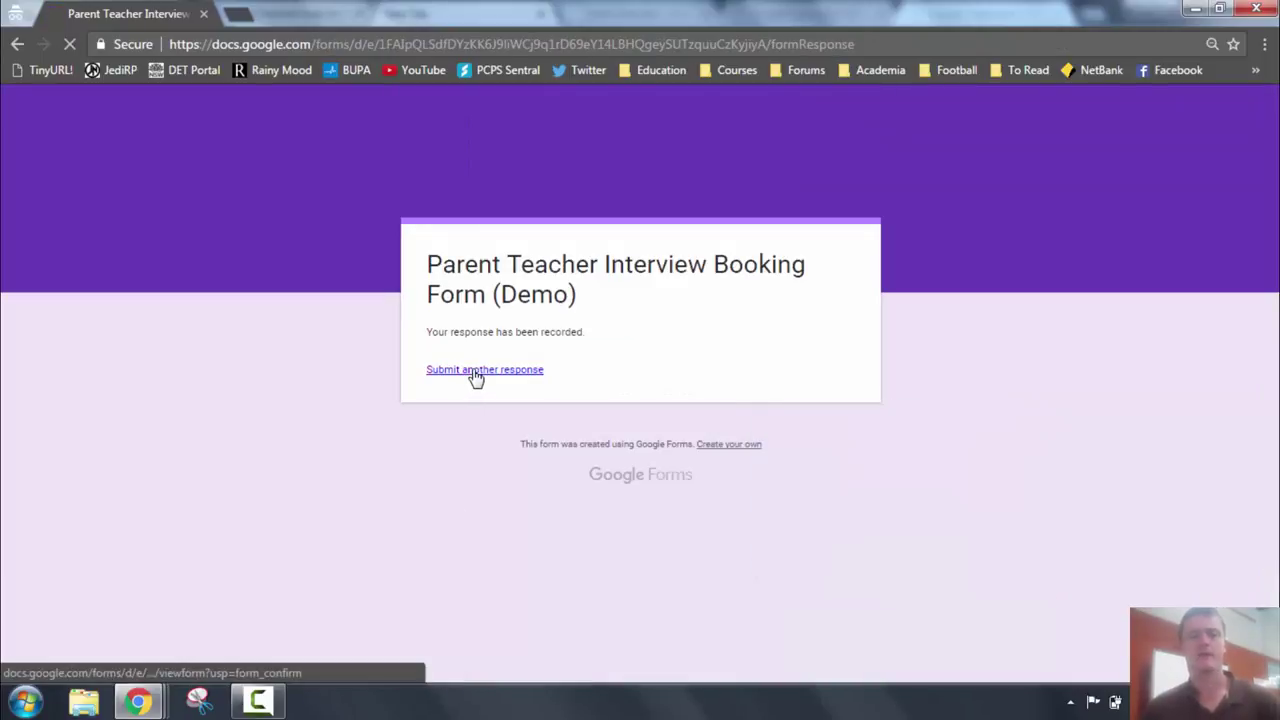
- Start another response and examine which timeslots are still offered
click(475, 370)
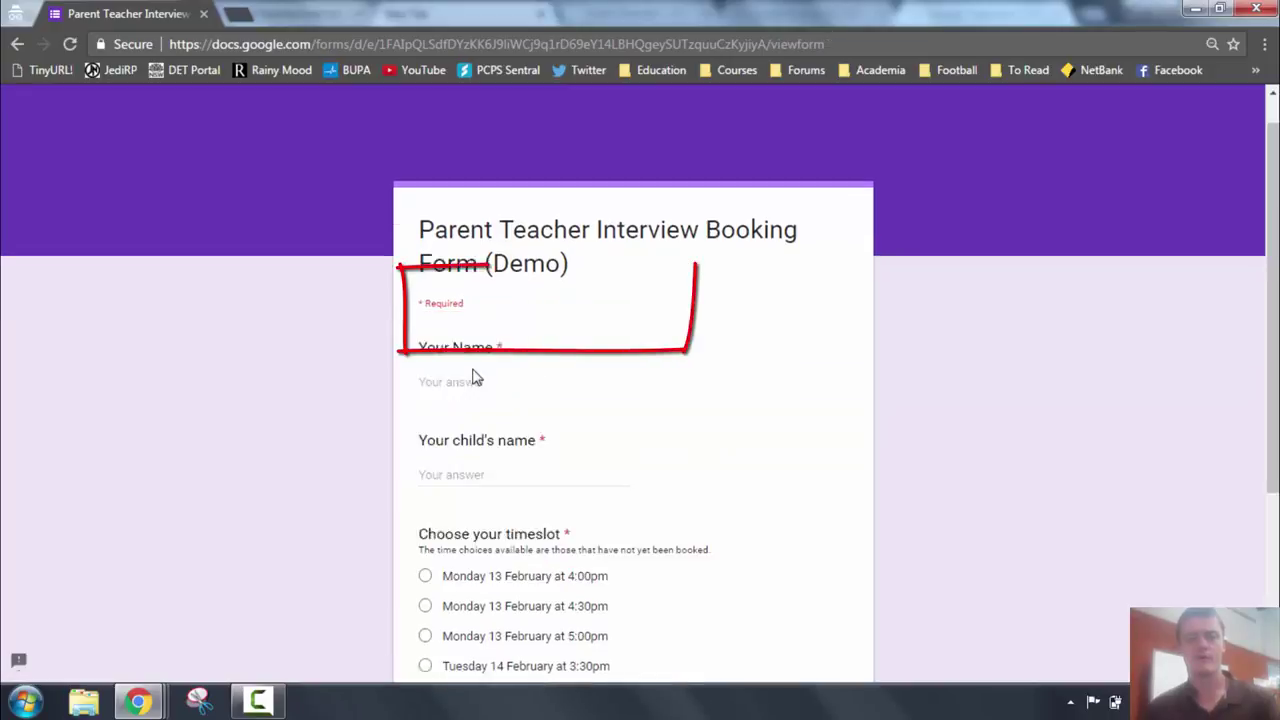
scroll(475, 378, down, 2)
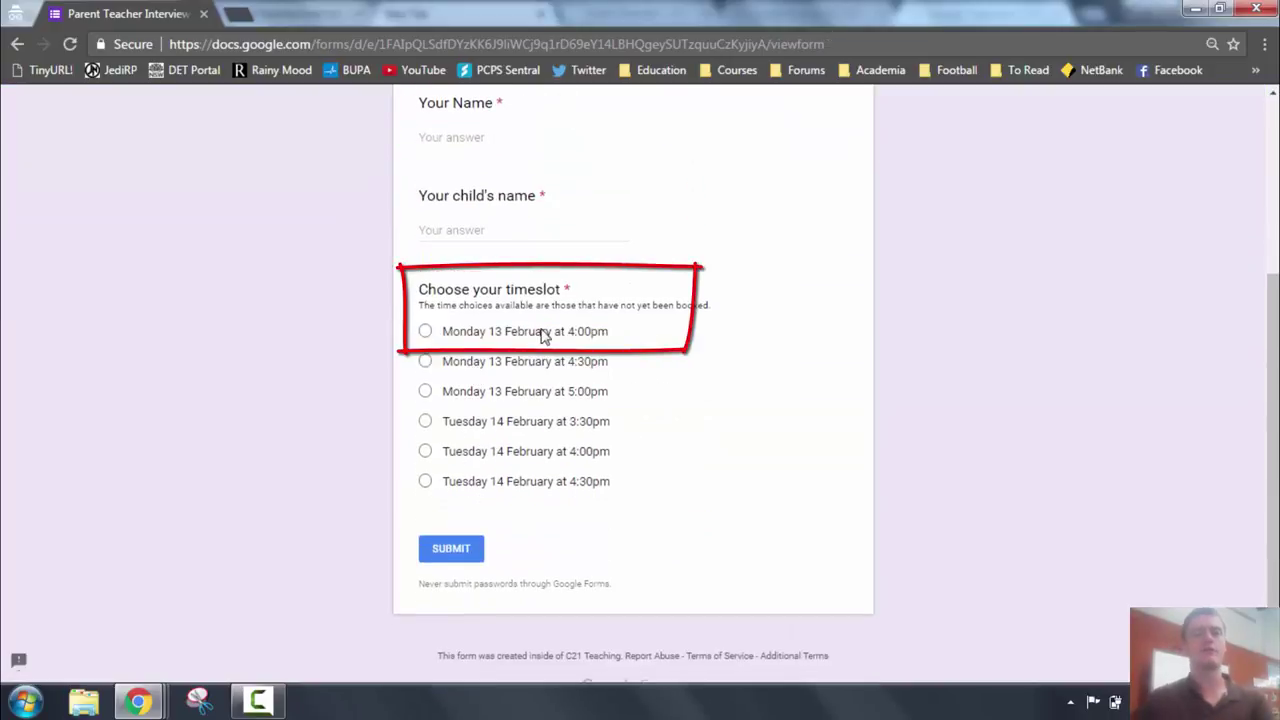